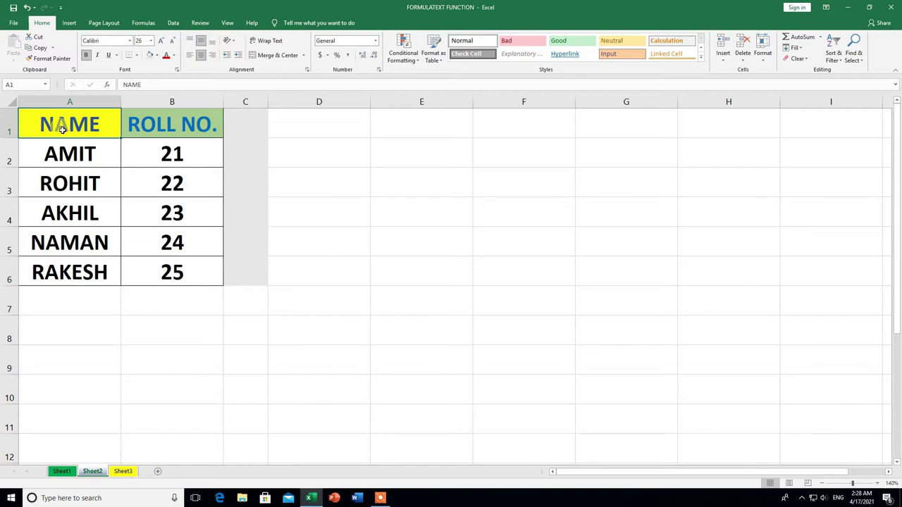
- Copy the NAME and ROLL NO. table in A1:B6
mouse_move(42, 124)
mouse_down()
mouse_move(154, 240)
mouse_move(155, 259)
mouse_up()
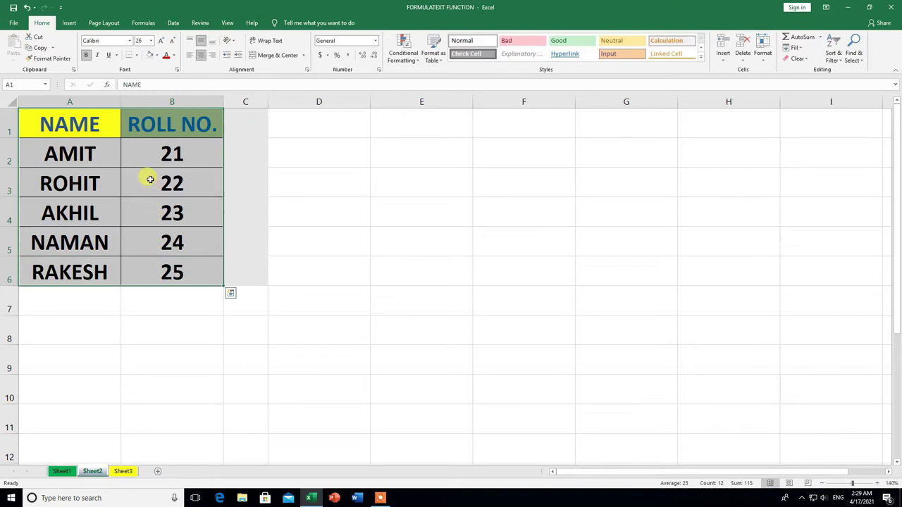
right_click(150, 181)
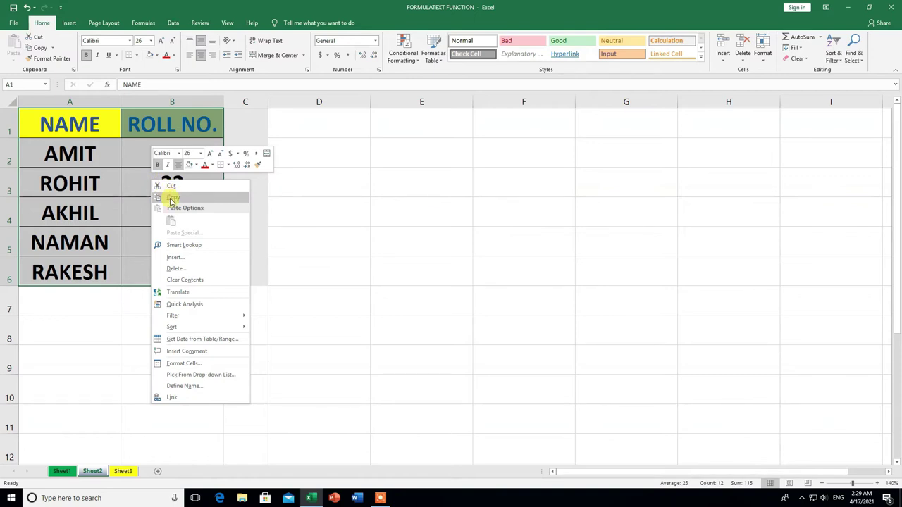
click(171, 199)
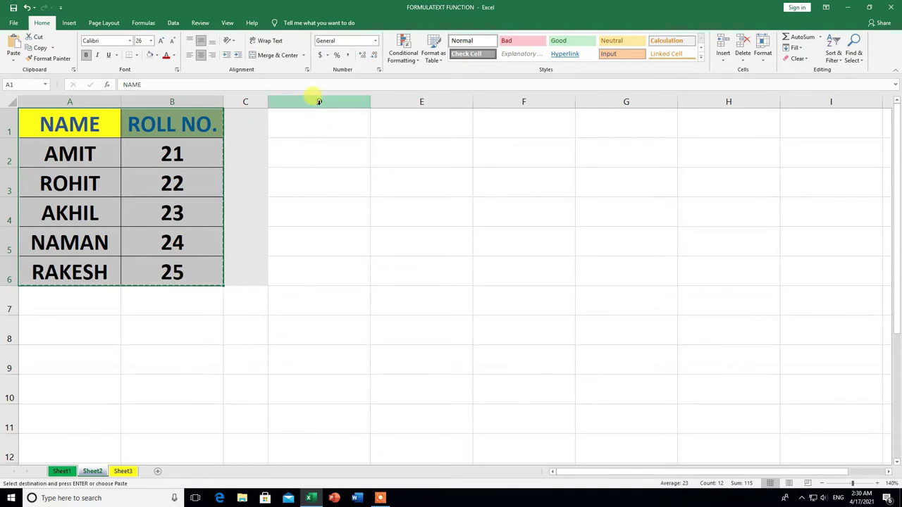
- Open Paste Special for destination cell D1
click(308, 124)
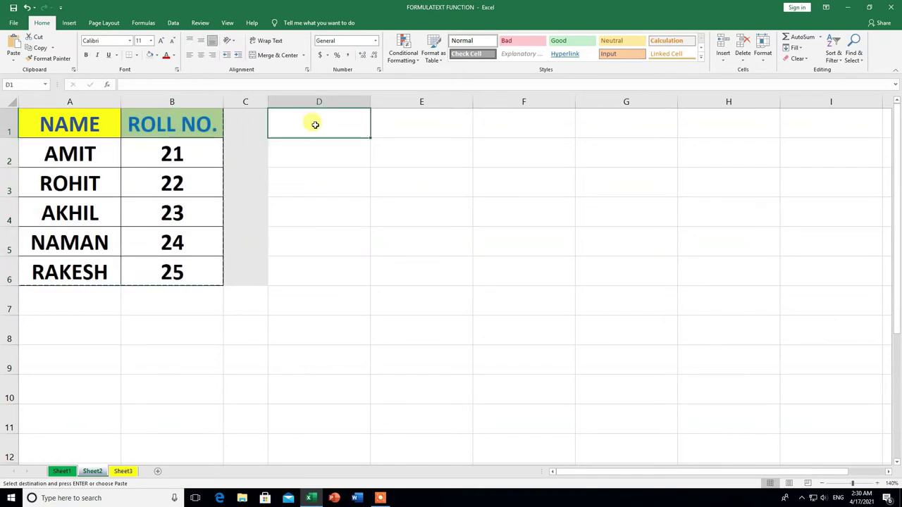
right_click(315, 124)
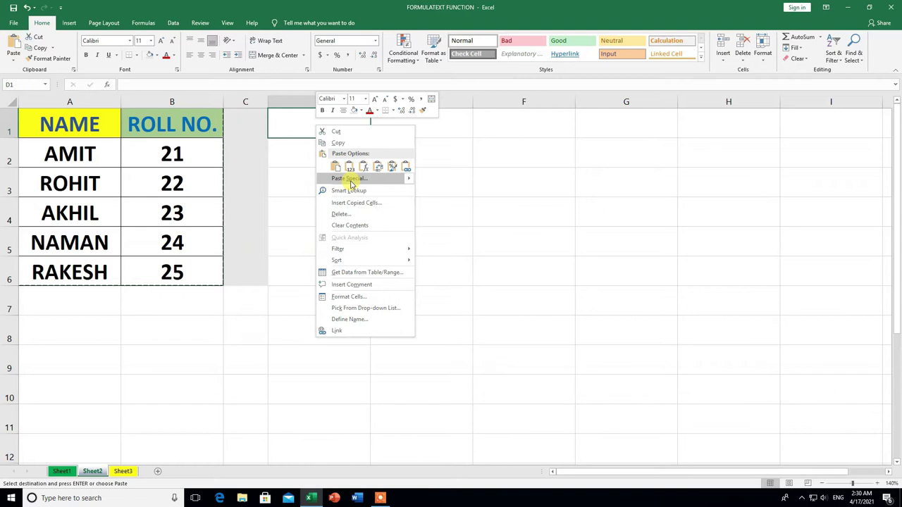
click(351, 180)
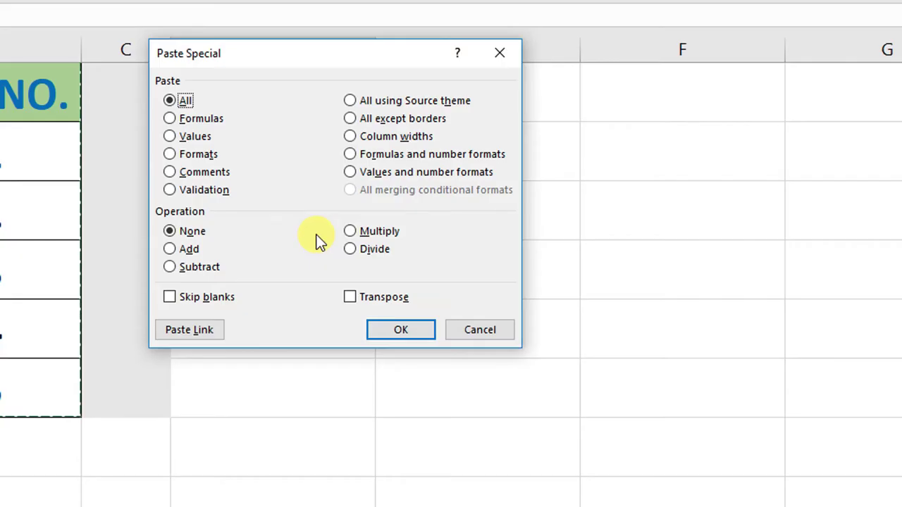
- Paste the copied table with Transpose on into D1:I2, then select D4
click(352, 297)
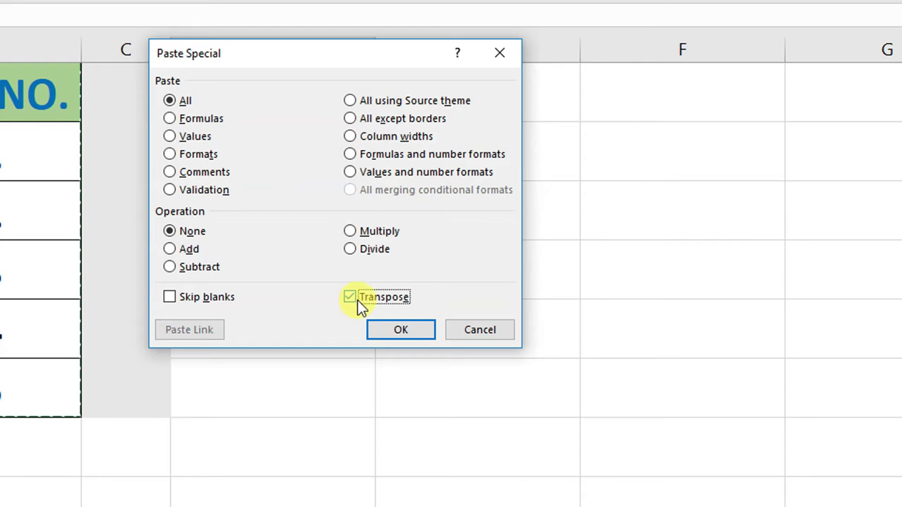
click(398, 330)
click(348, 218)
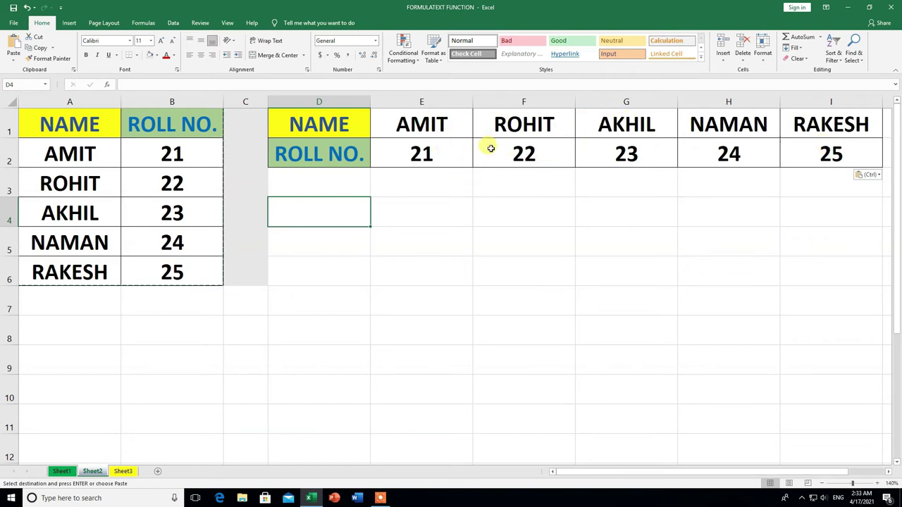
- Copy the horizontal range D1:I2
click(294, 122)
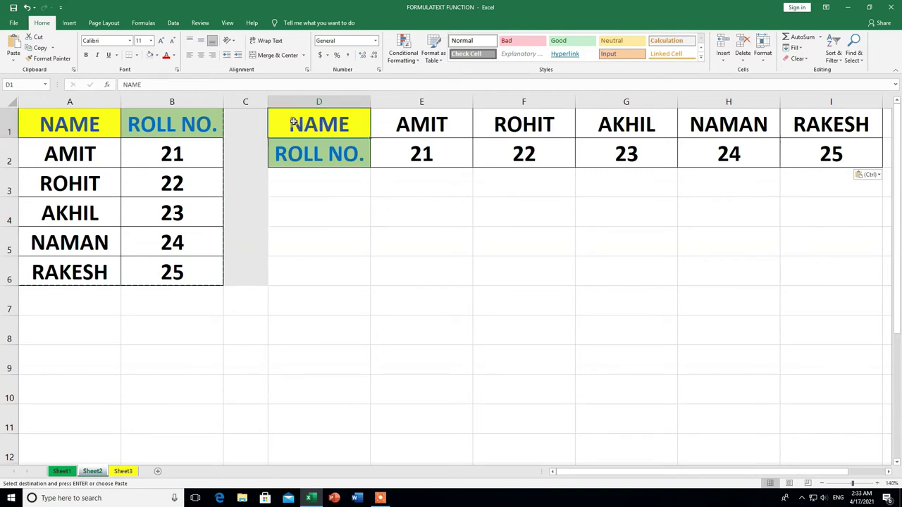
drag(294, 122, 537, 155)
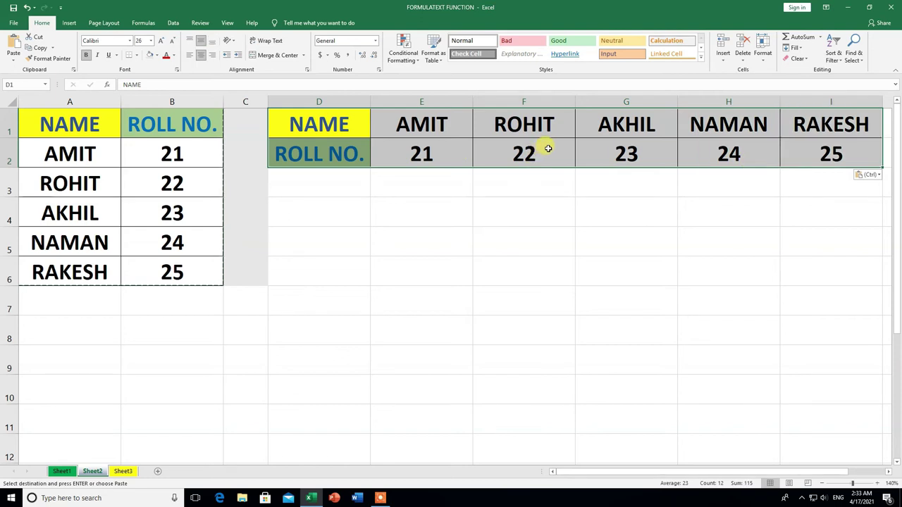
right_click(549, 150)
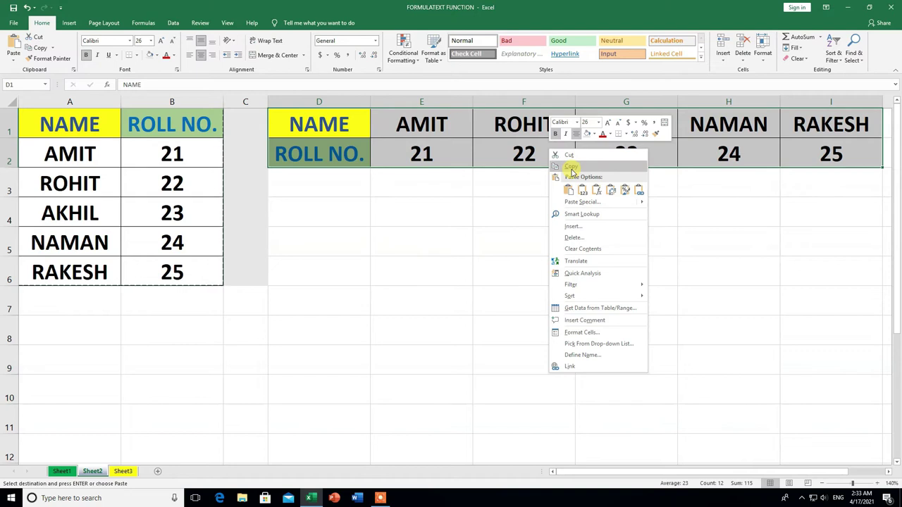
click(571, 169)
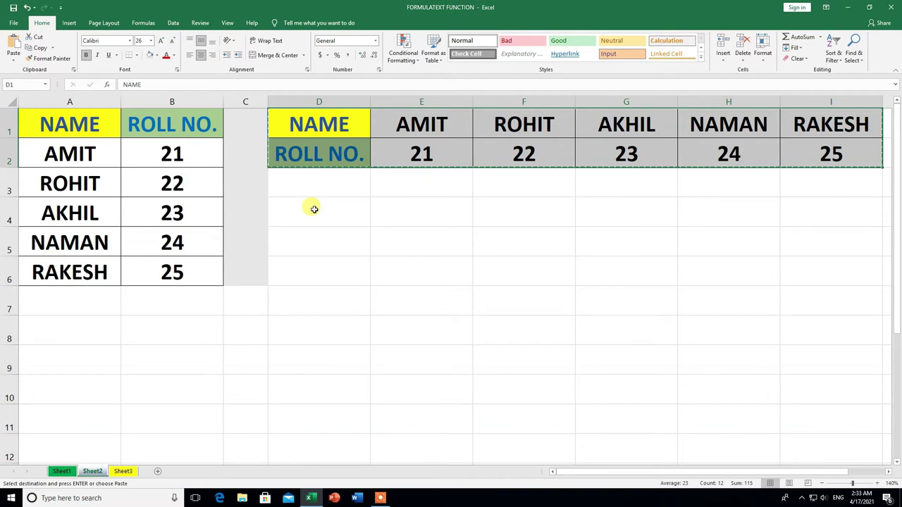
- Open Paste Special for destination cell D4
click(315, 209)
right_click(315, 211)
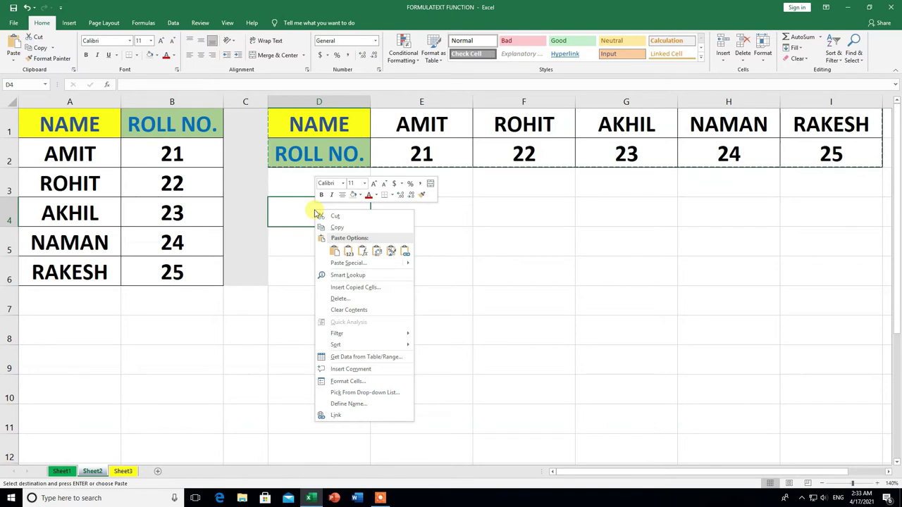
click(346, 263)
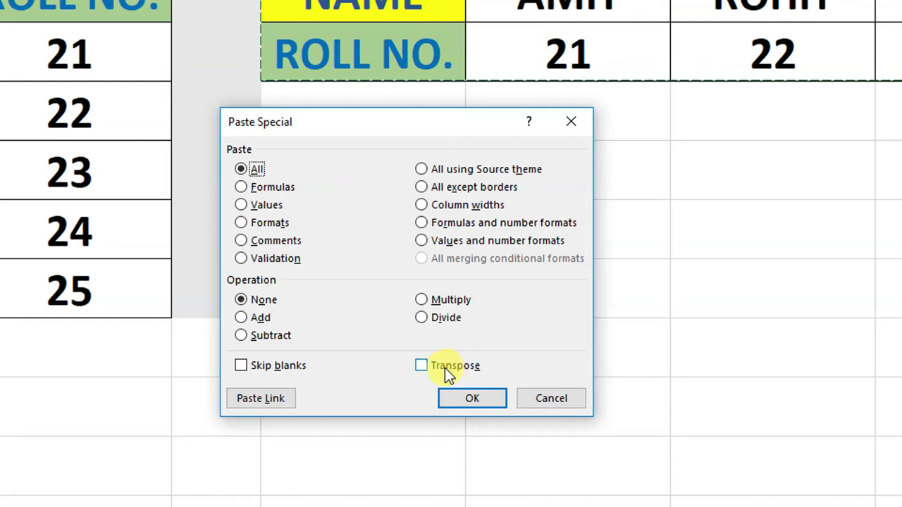
- Paste with Transpose on, turning the range back into a vertical table in D4:E9
click(422, 365)
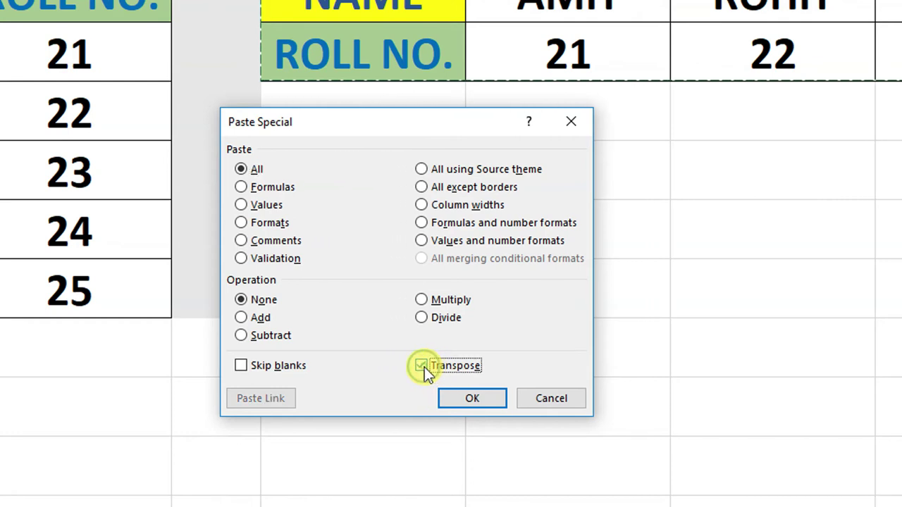
click(469, 399)
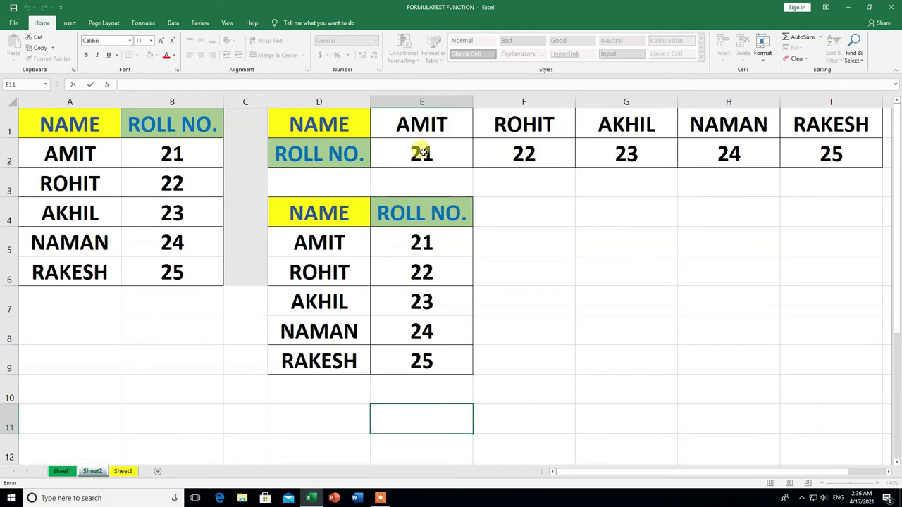
- Change the roll number in B2 to 30 as a test
click(178, 153)
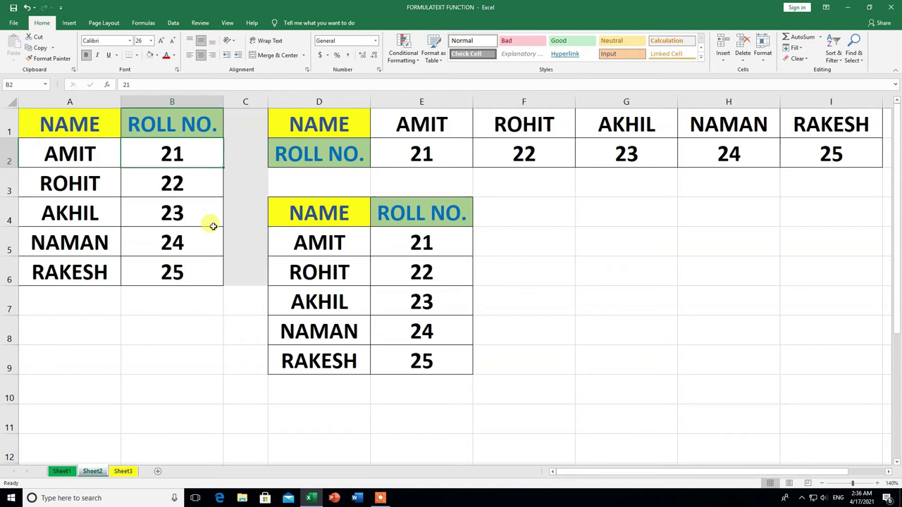
text(30)
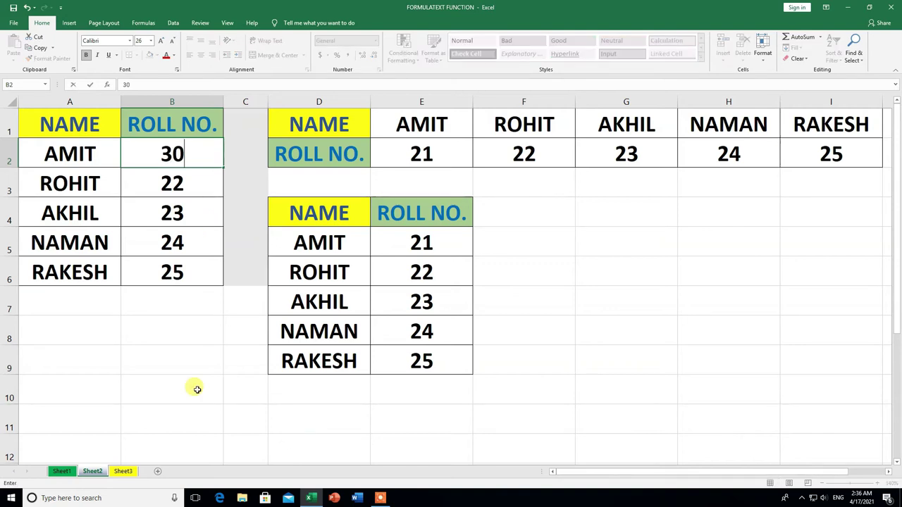
key(Return)
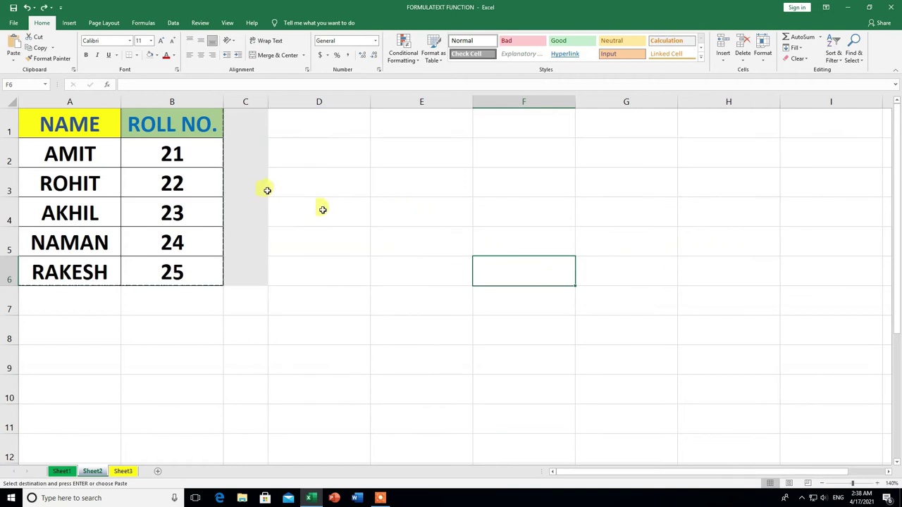
double_click(278, 328)
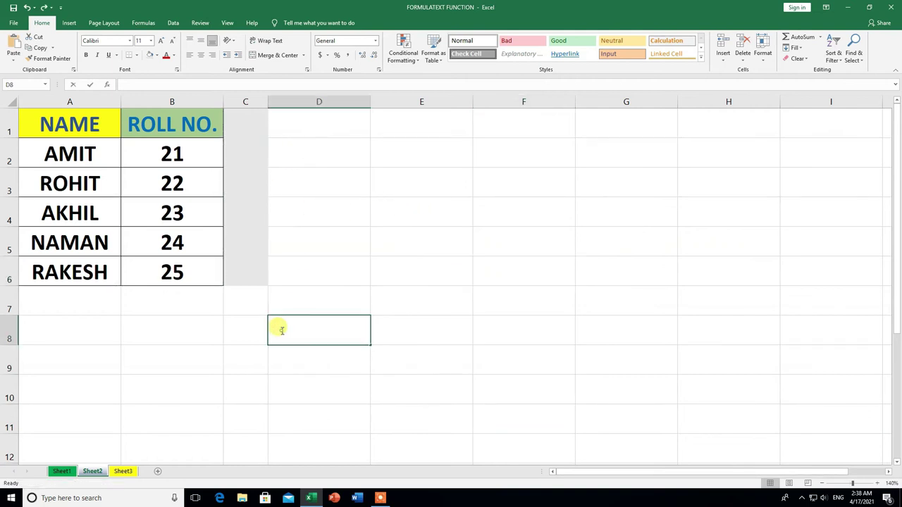
key(Return)
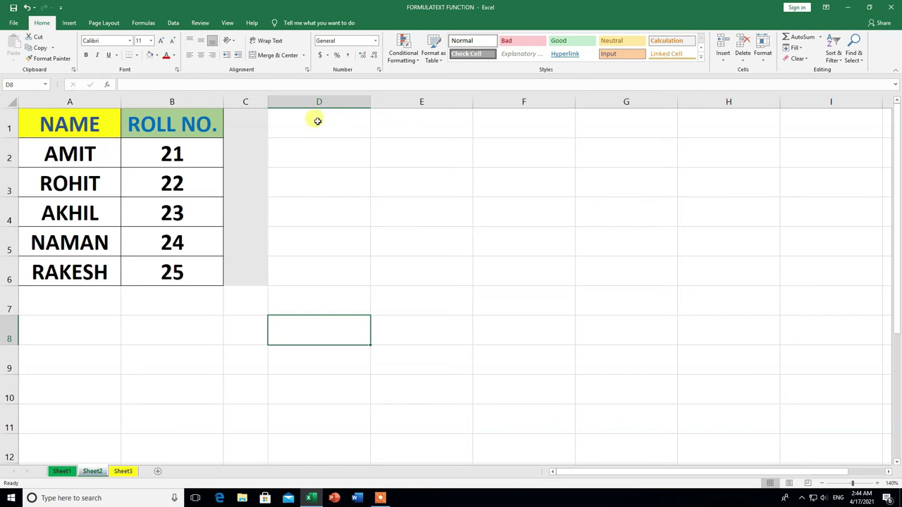
- Enter the array formula =TRANSPOSE(A1:B6) across D1:I2 with Ctrl+Shift+Enter
drag(309, 121, 803, 157)
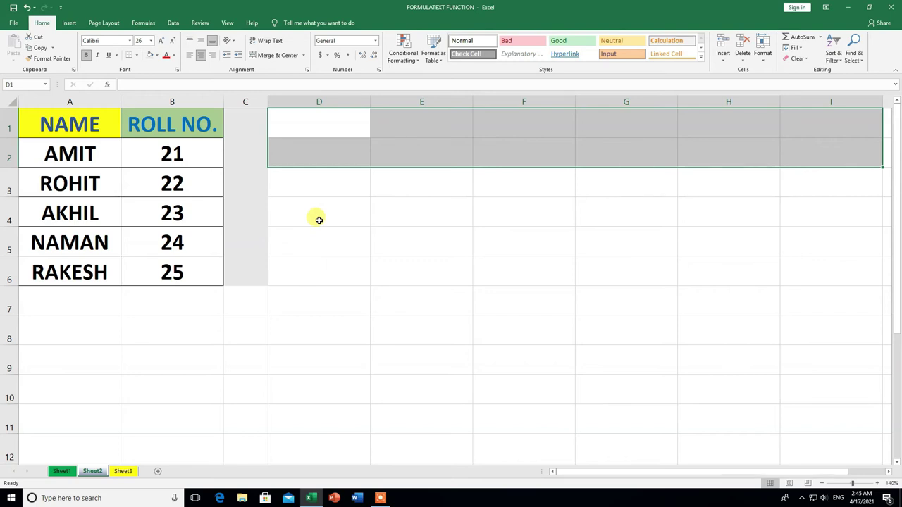
text(=tran)
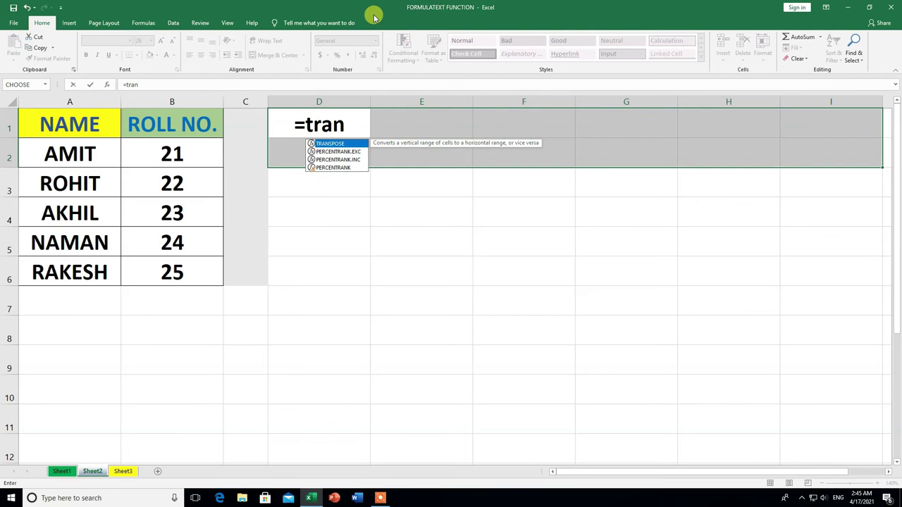
double_click(328, 145)
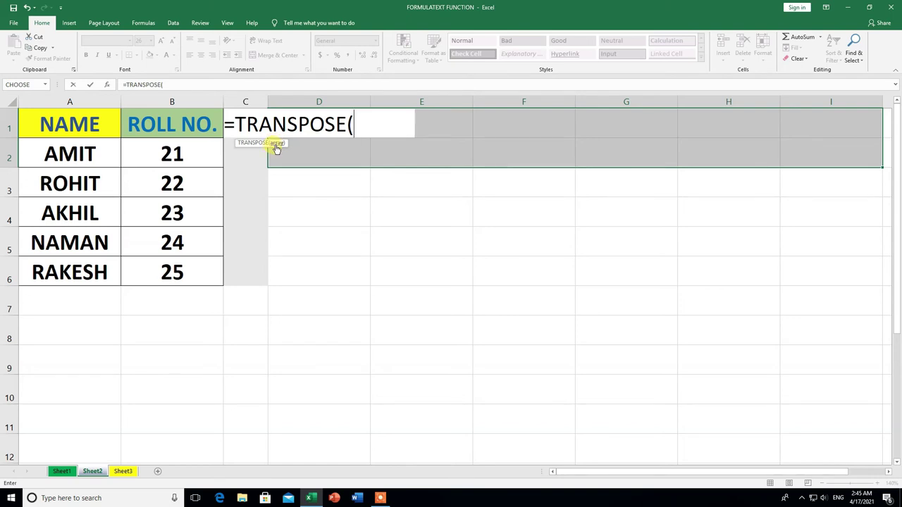
click(33, 117)
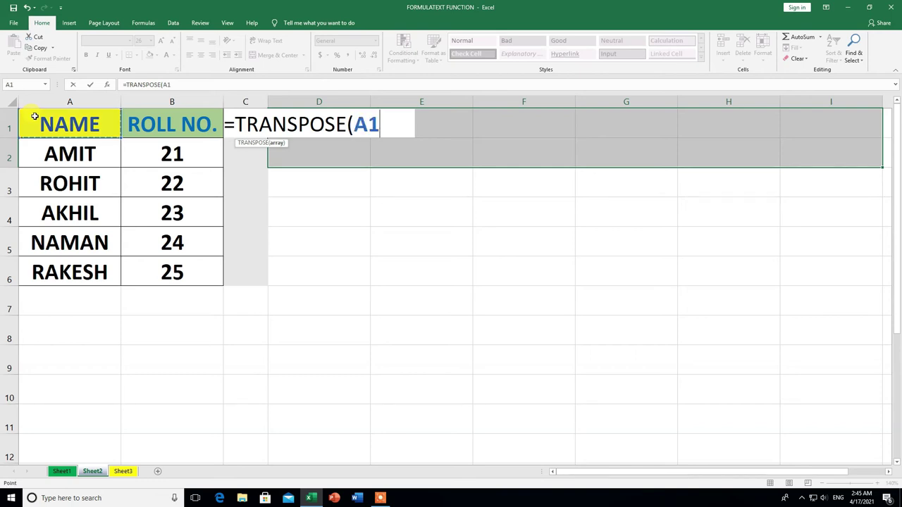
drag(34, 116, 183, 275)
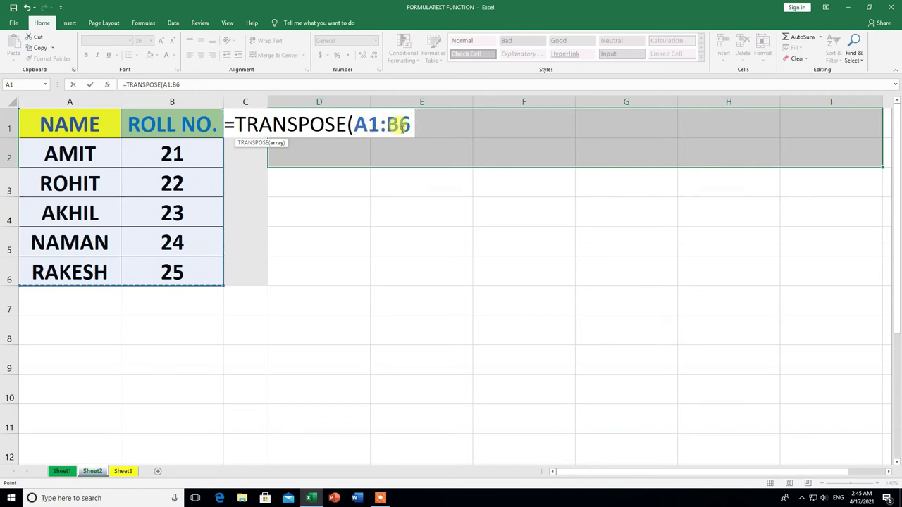
text())
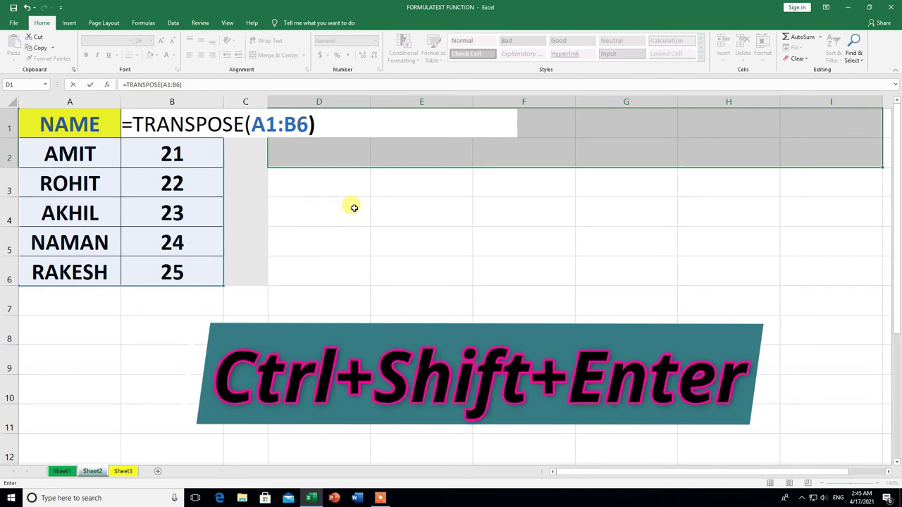
key(ctrl+shift+Return)
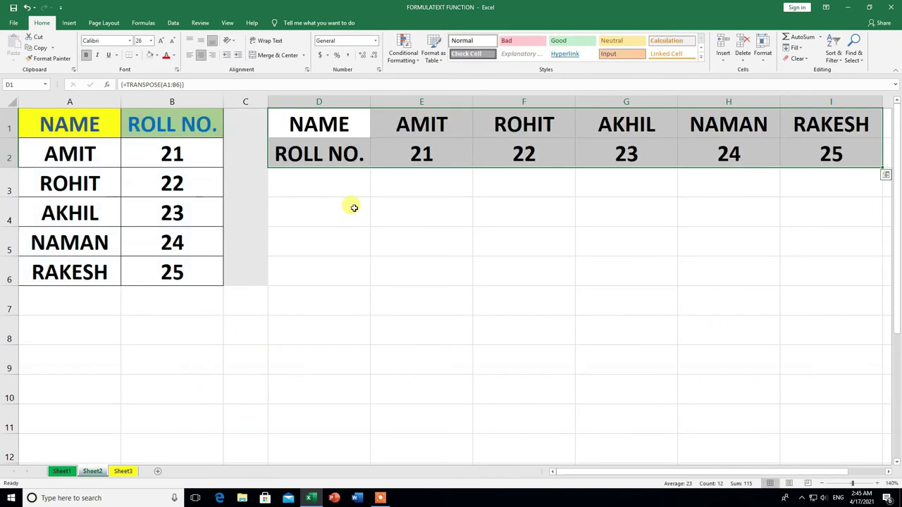
- Format Painter A1's yellow header style onto D1 and B1's green style onto D2
click(342, 269)
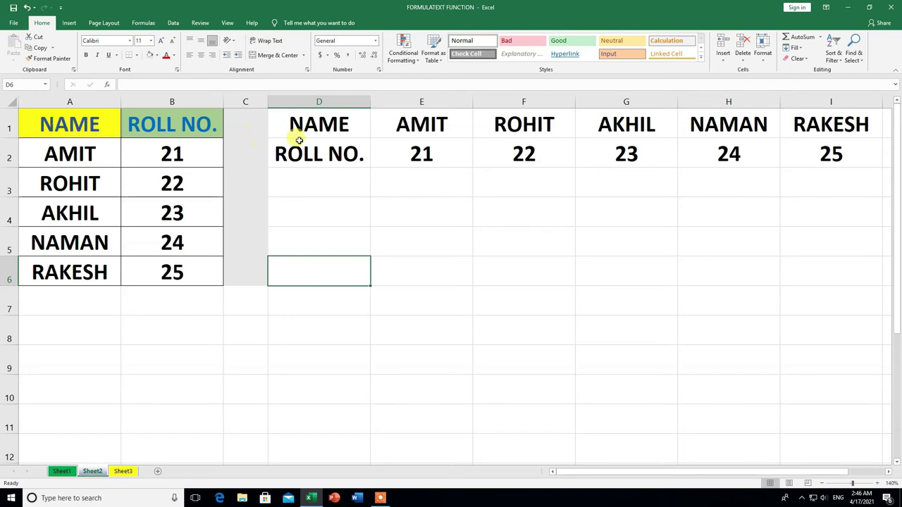
click(68, 124)
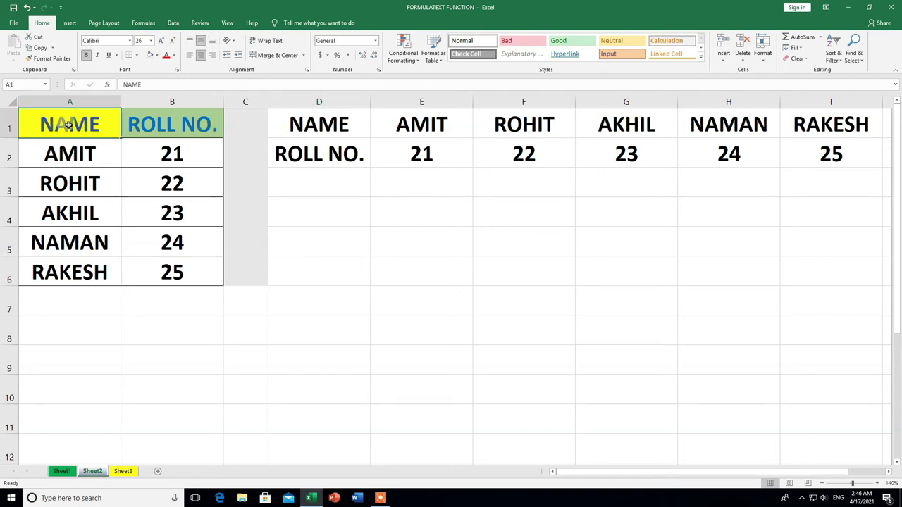
click(49, 58)
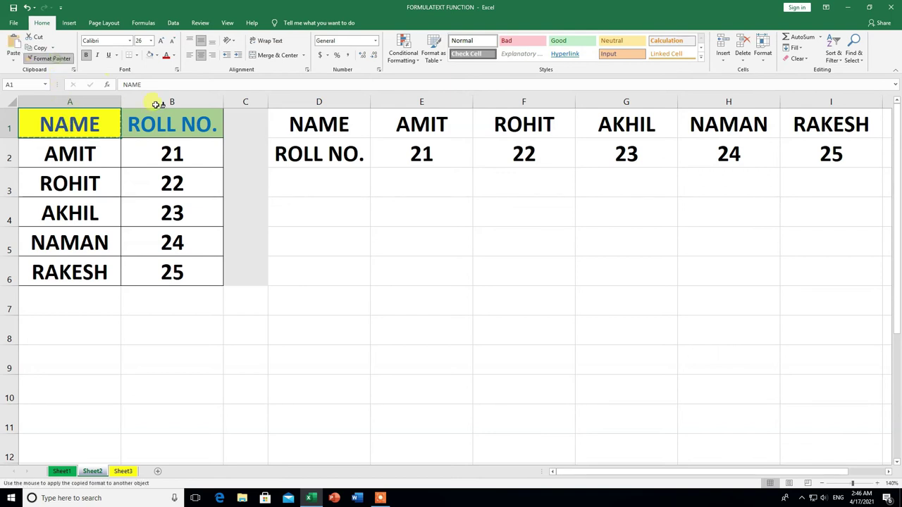
click(318, 125)
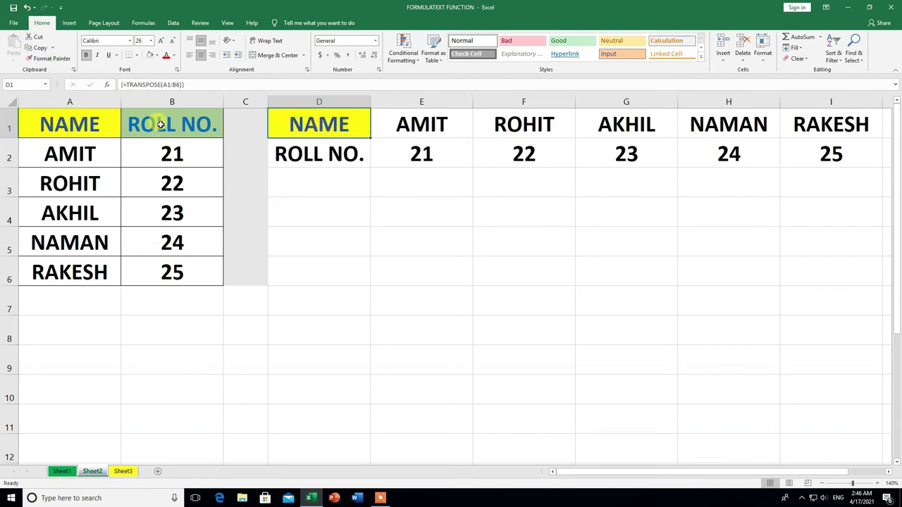
click(160, 125)
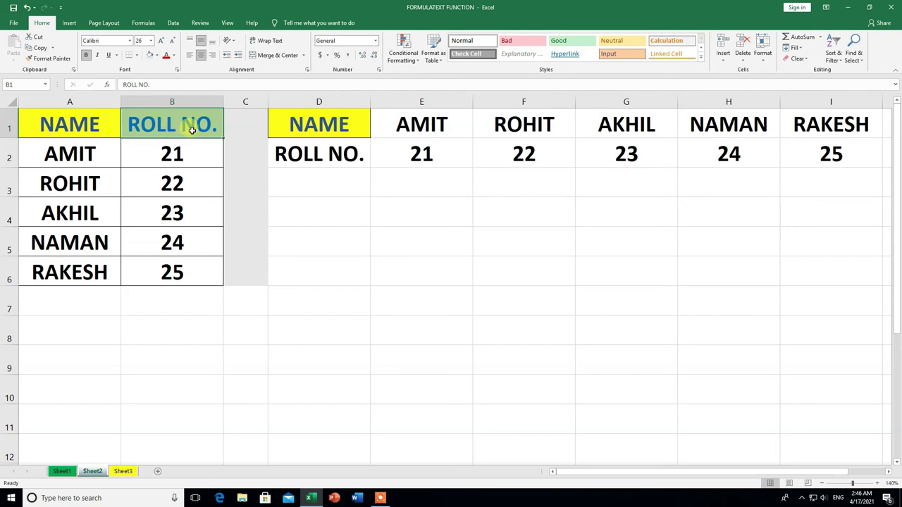
click(49, 59)
click(342, 158)
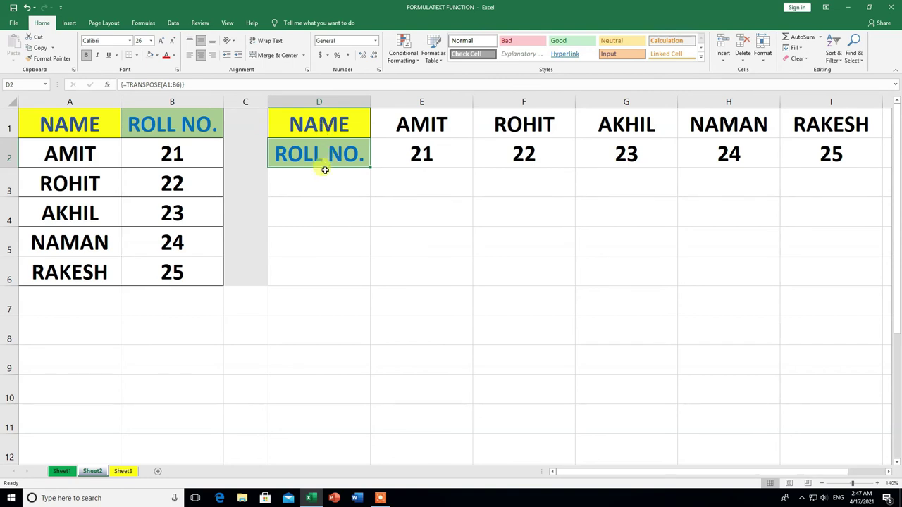
click(342, 265)
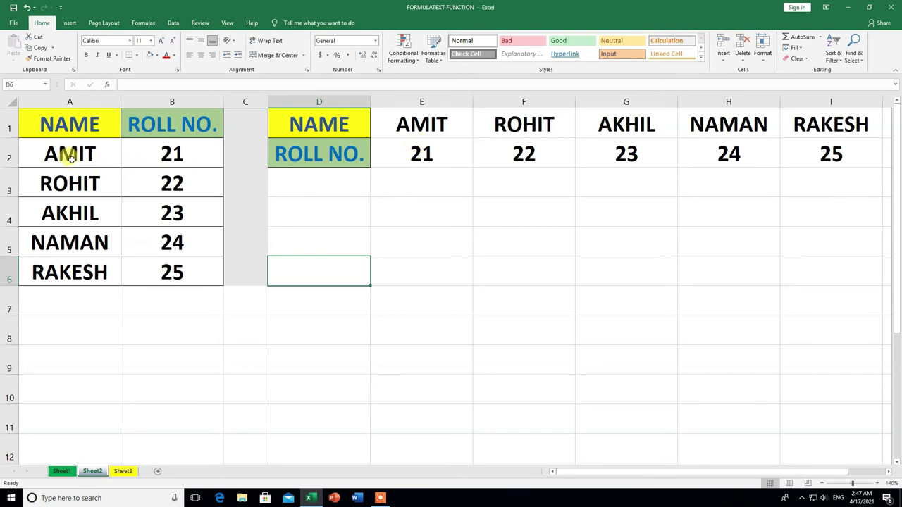
- Change the roll numbers in B2 to 30 and in B6 to 40
click(176, 156)
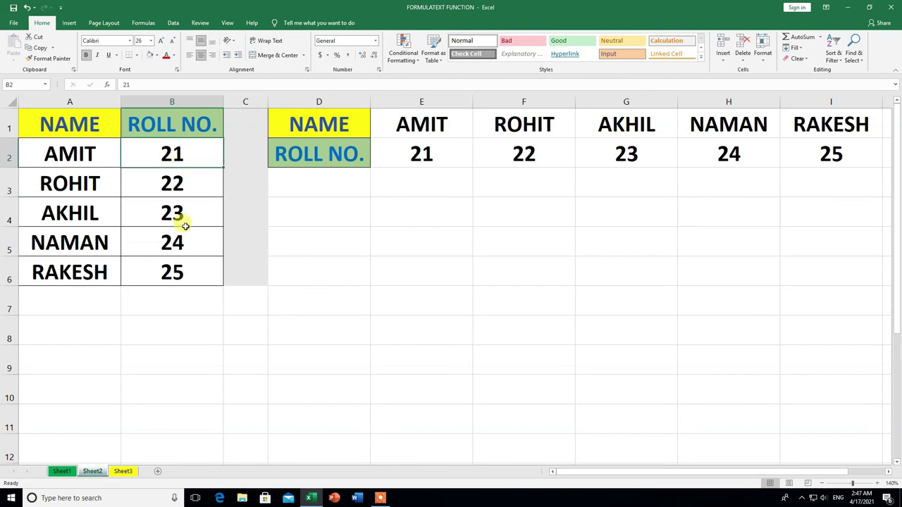
text(30)
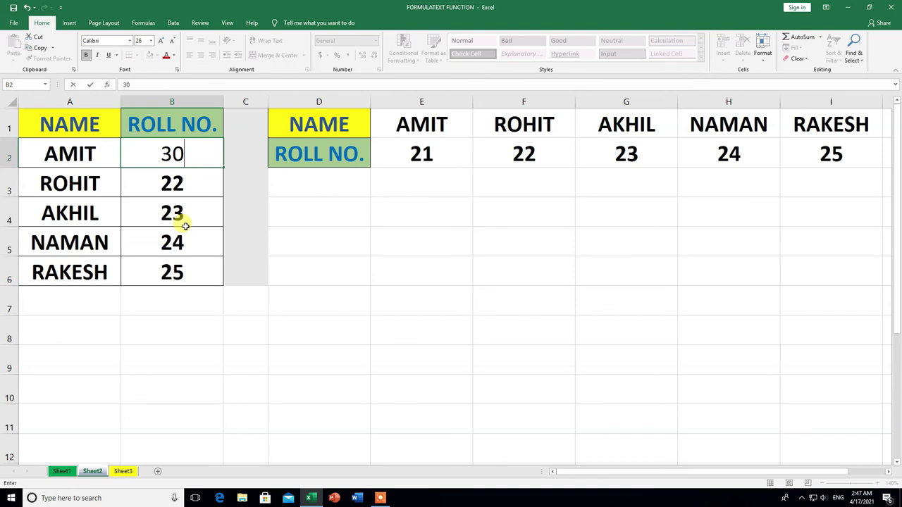
key(Return)
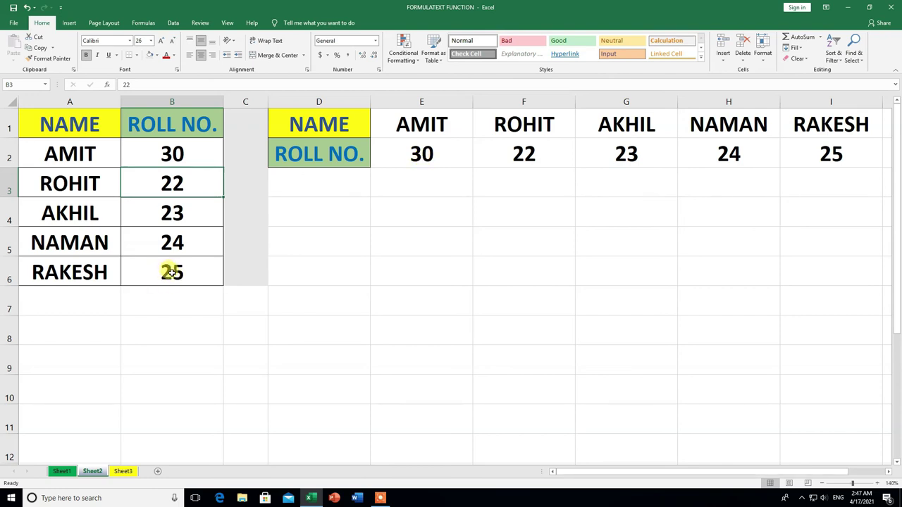
click(172, 274)
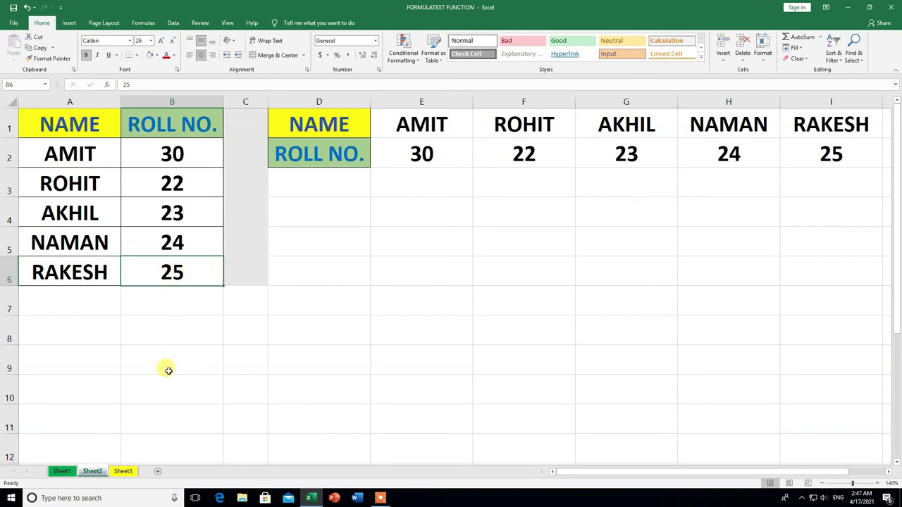
text(40)
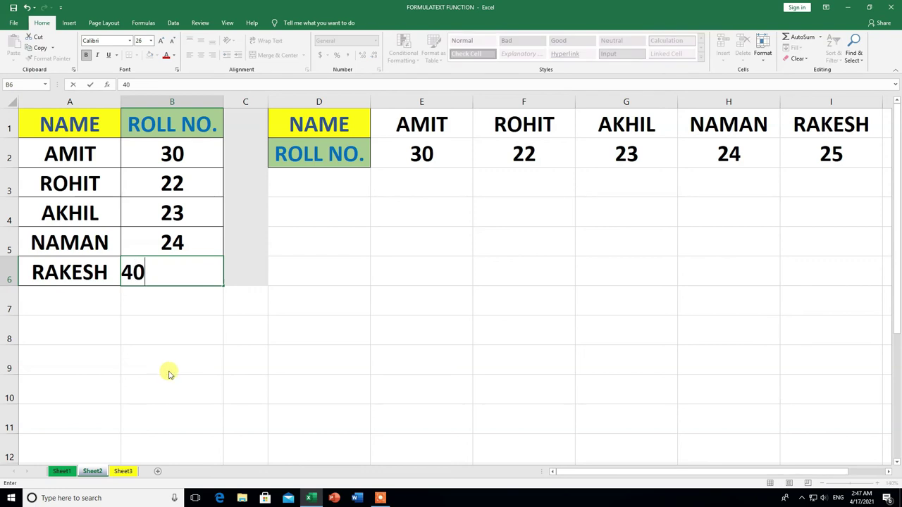
key(Return)
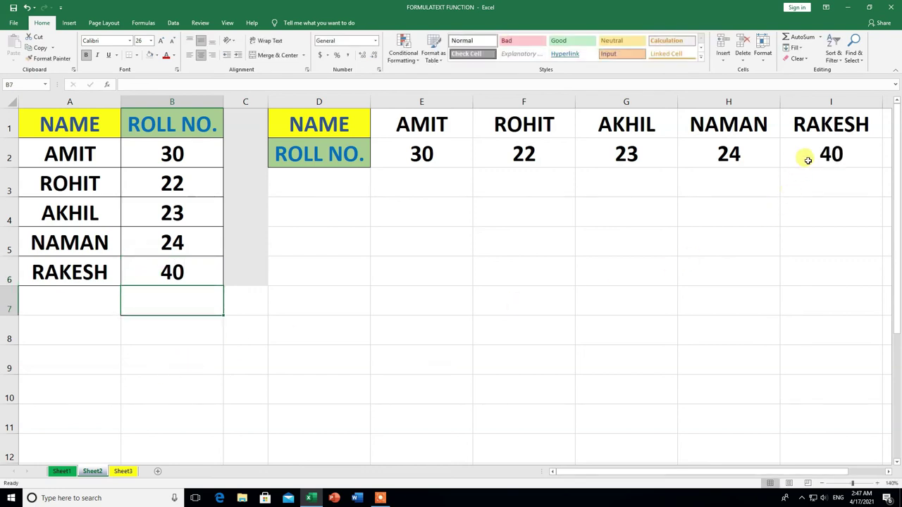